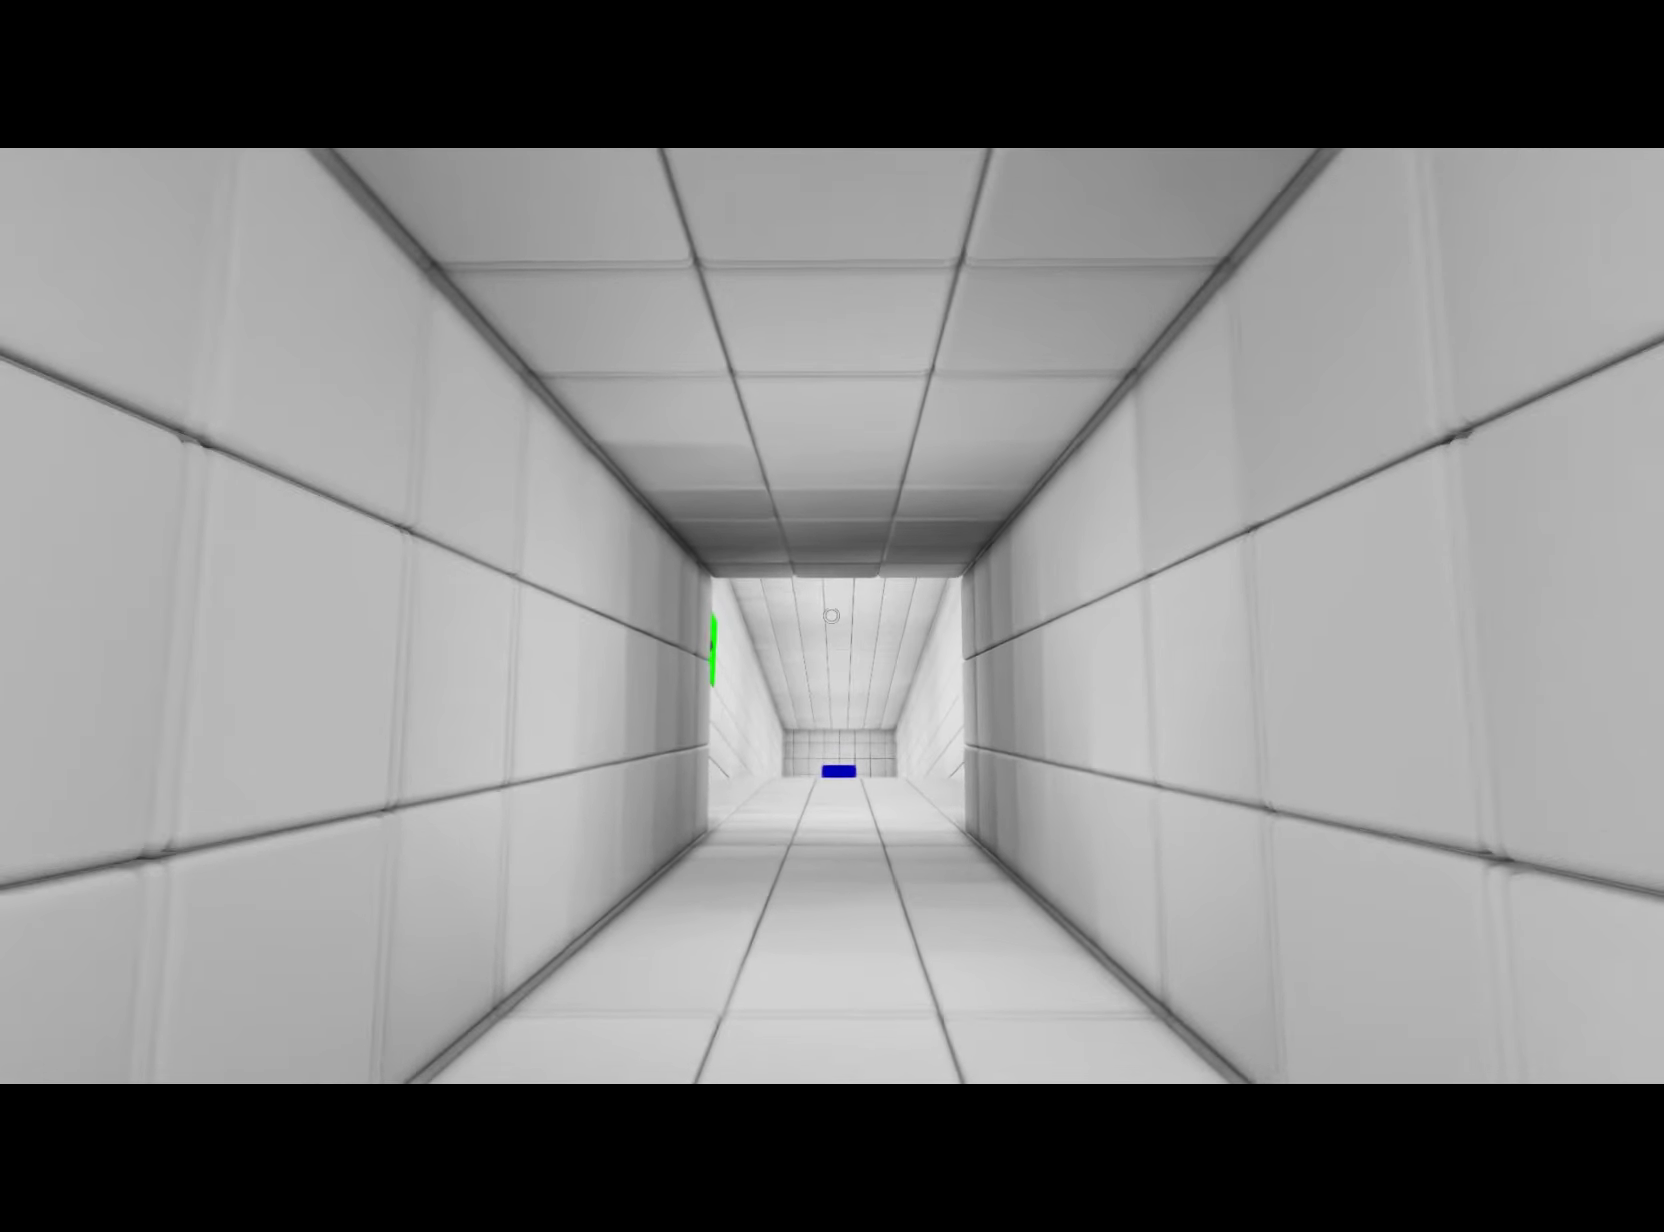
{"action": "key", "text": "w"}
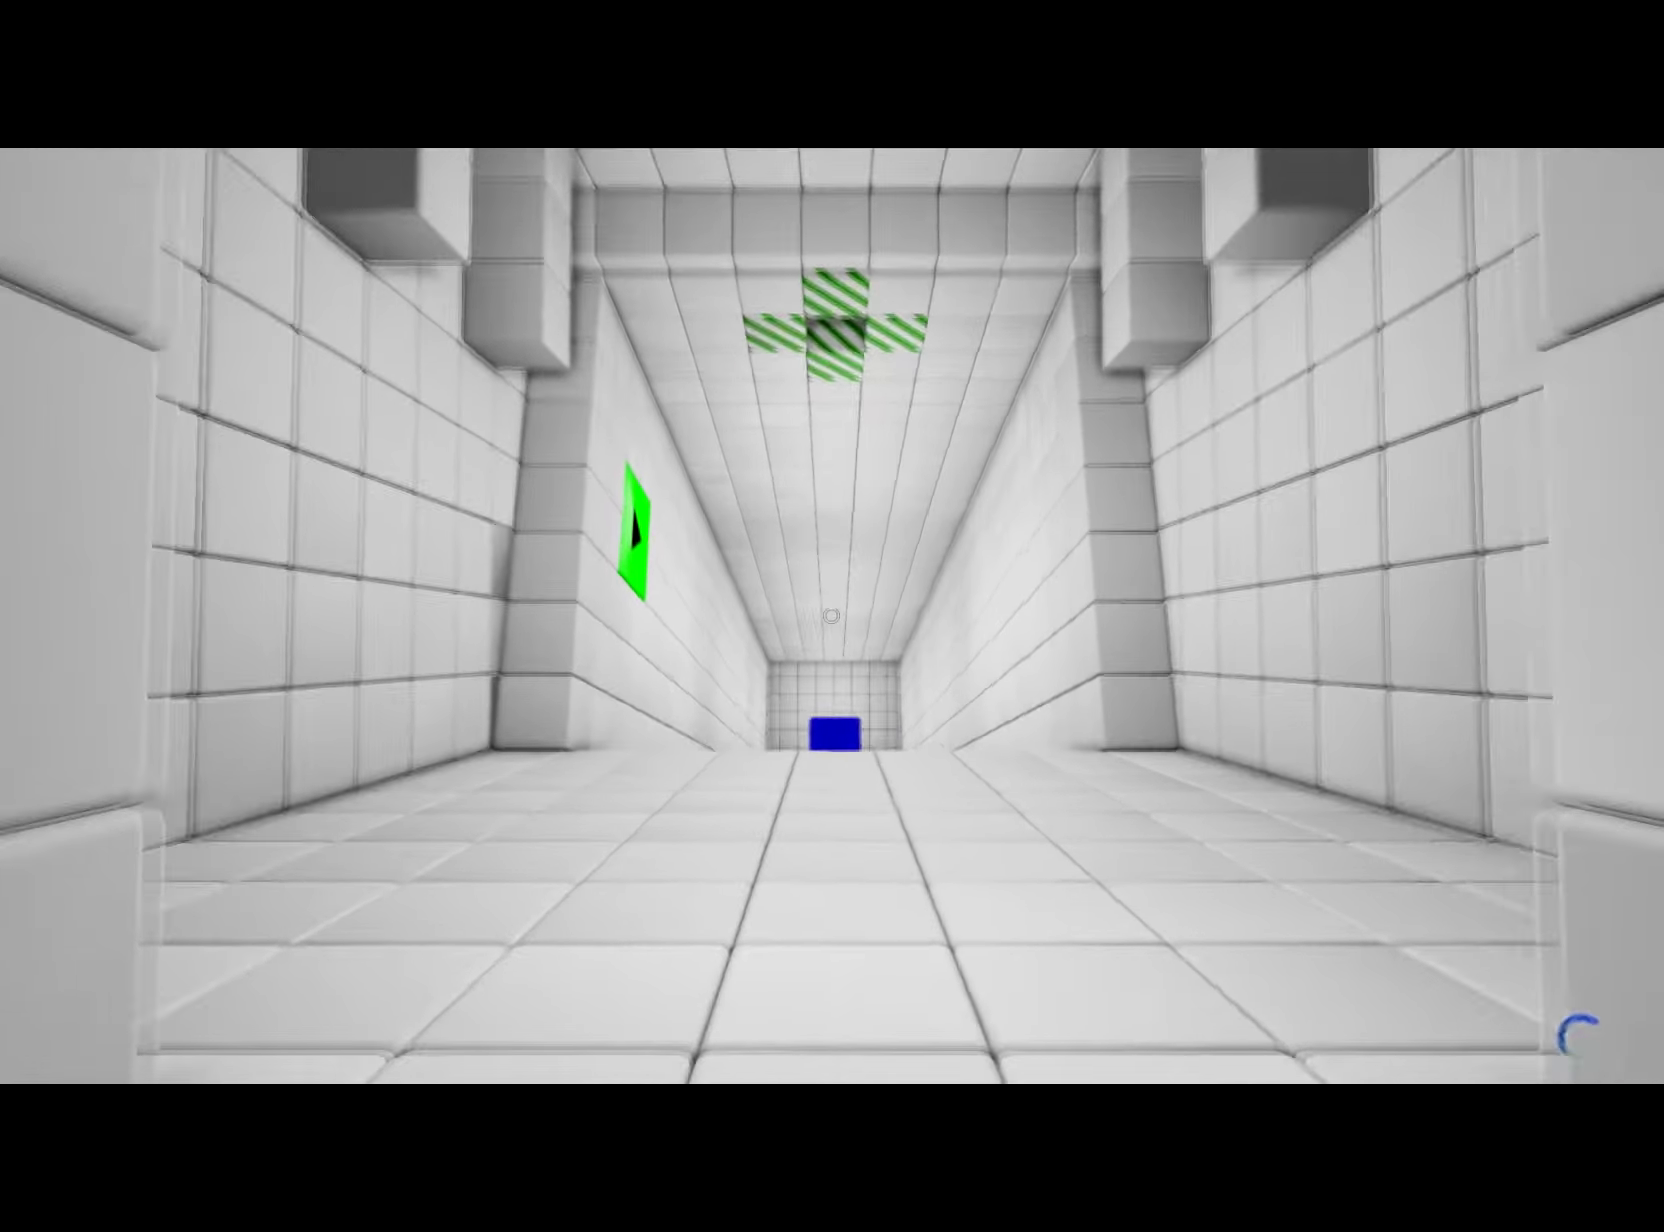
{"action": "key", "text": "w"}
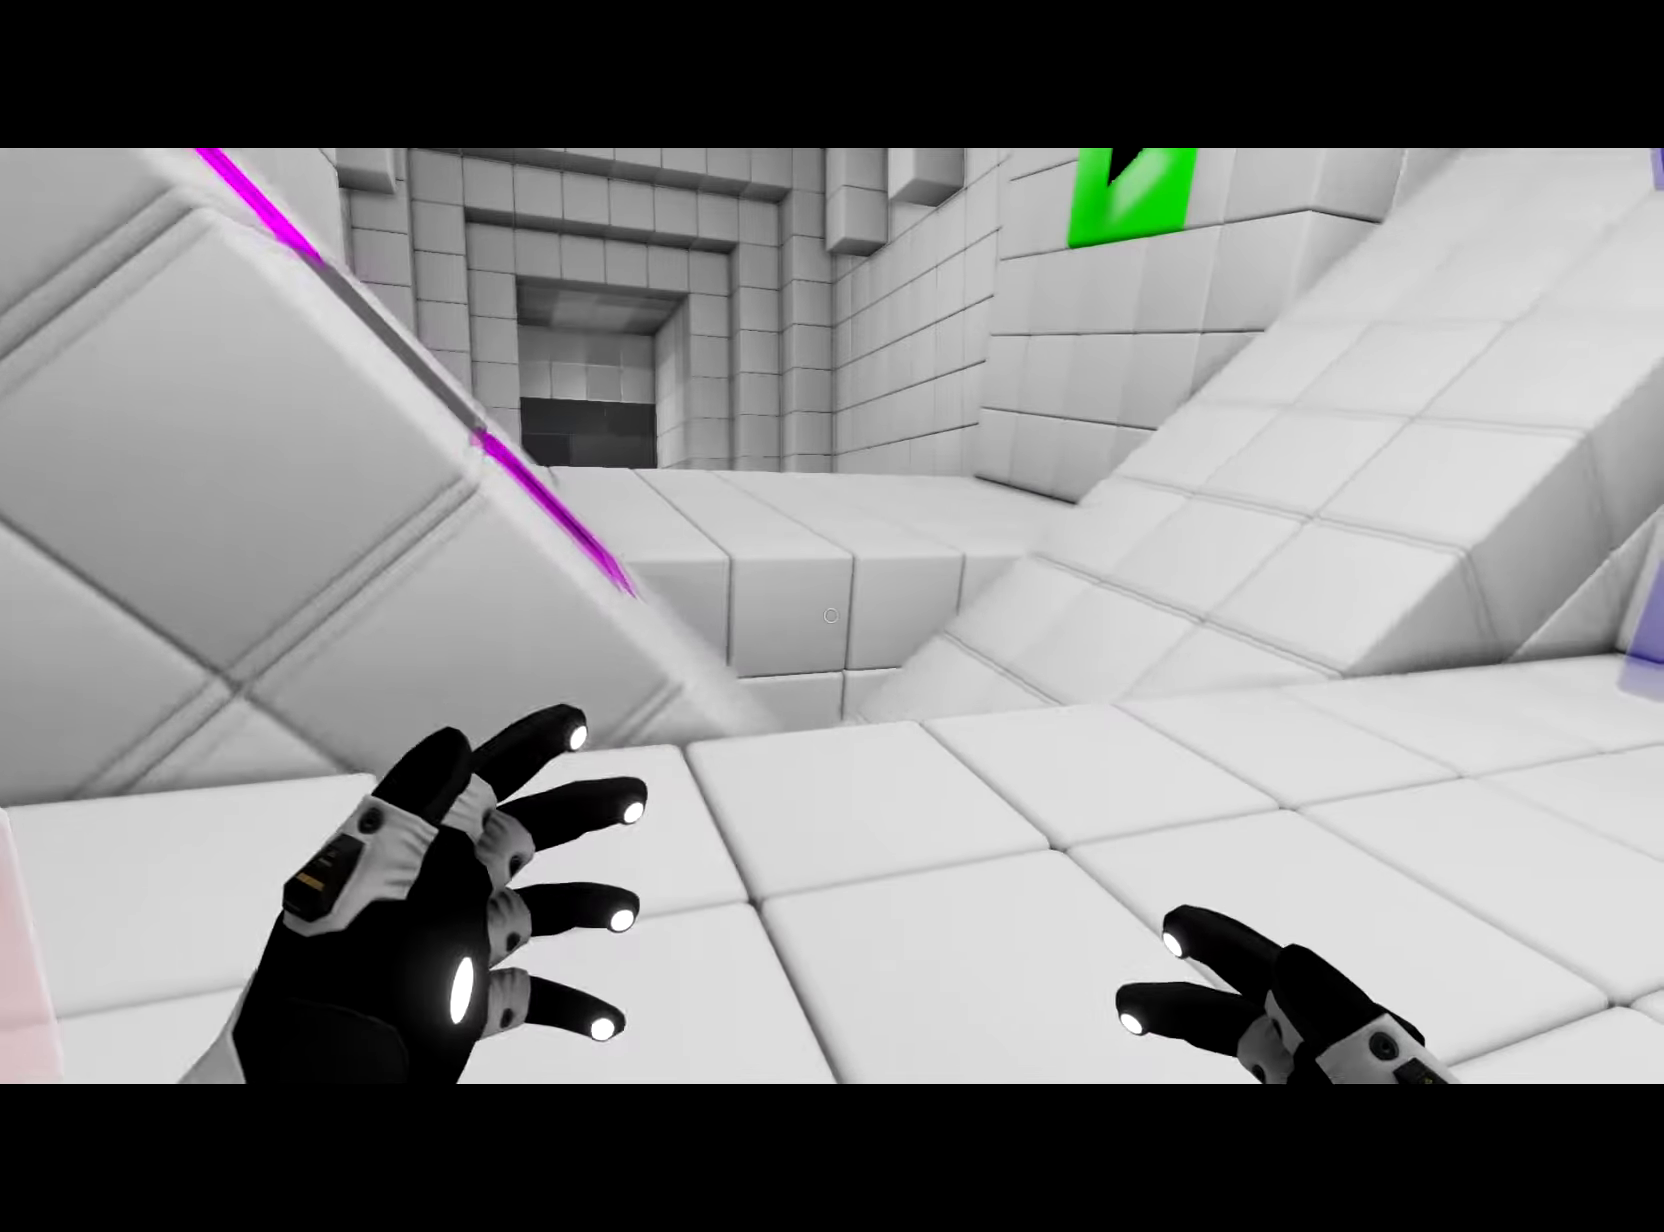
{"action": "key", "text": "w"}
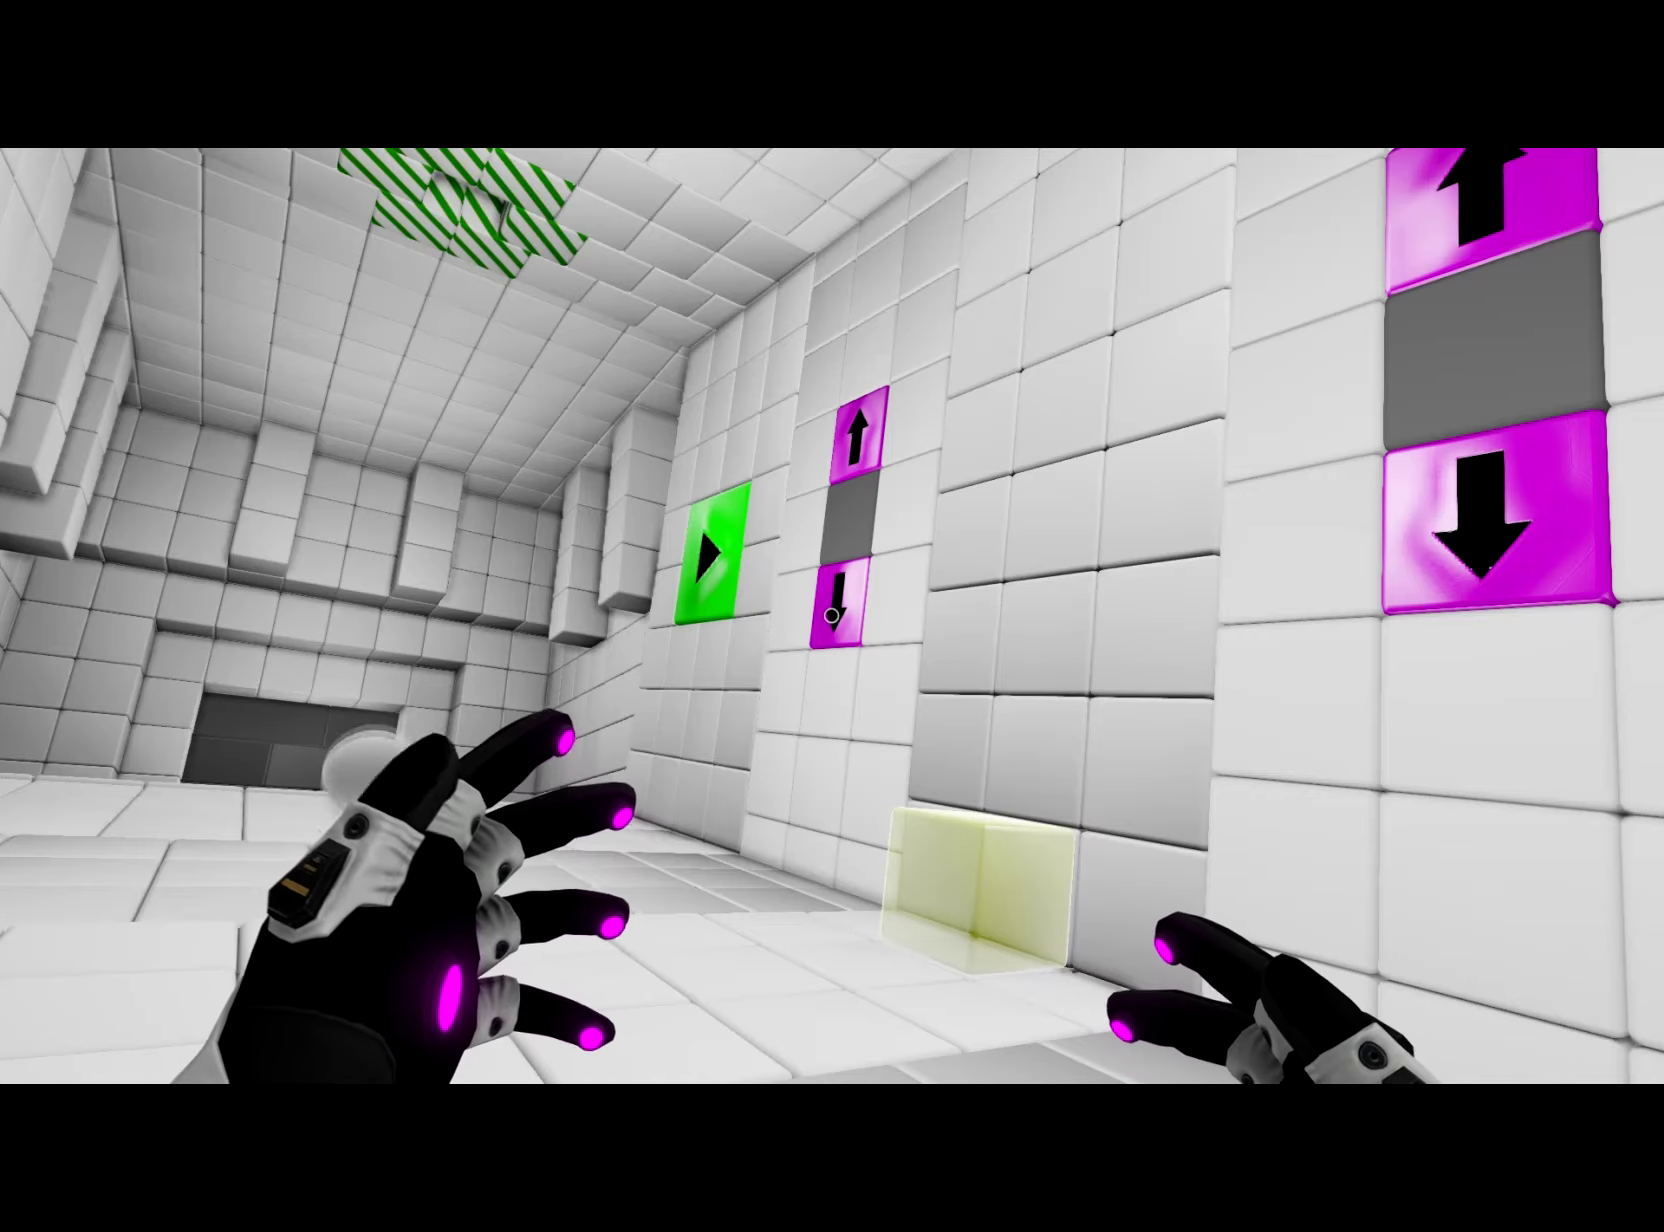
{"action": "left_click", "coordinate": [832, 615]}
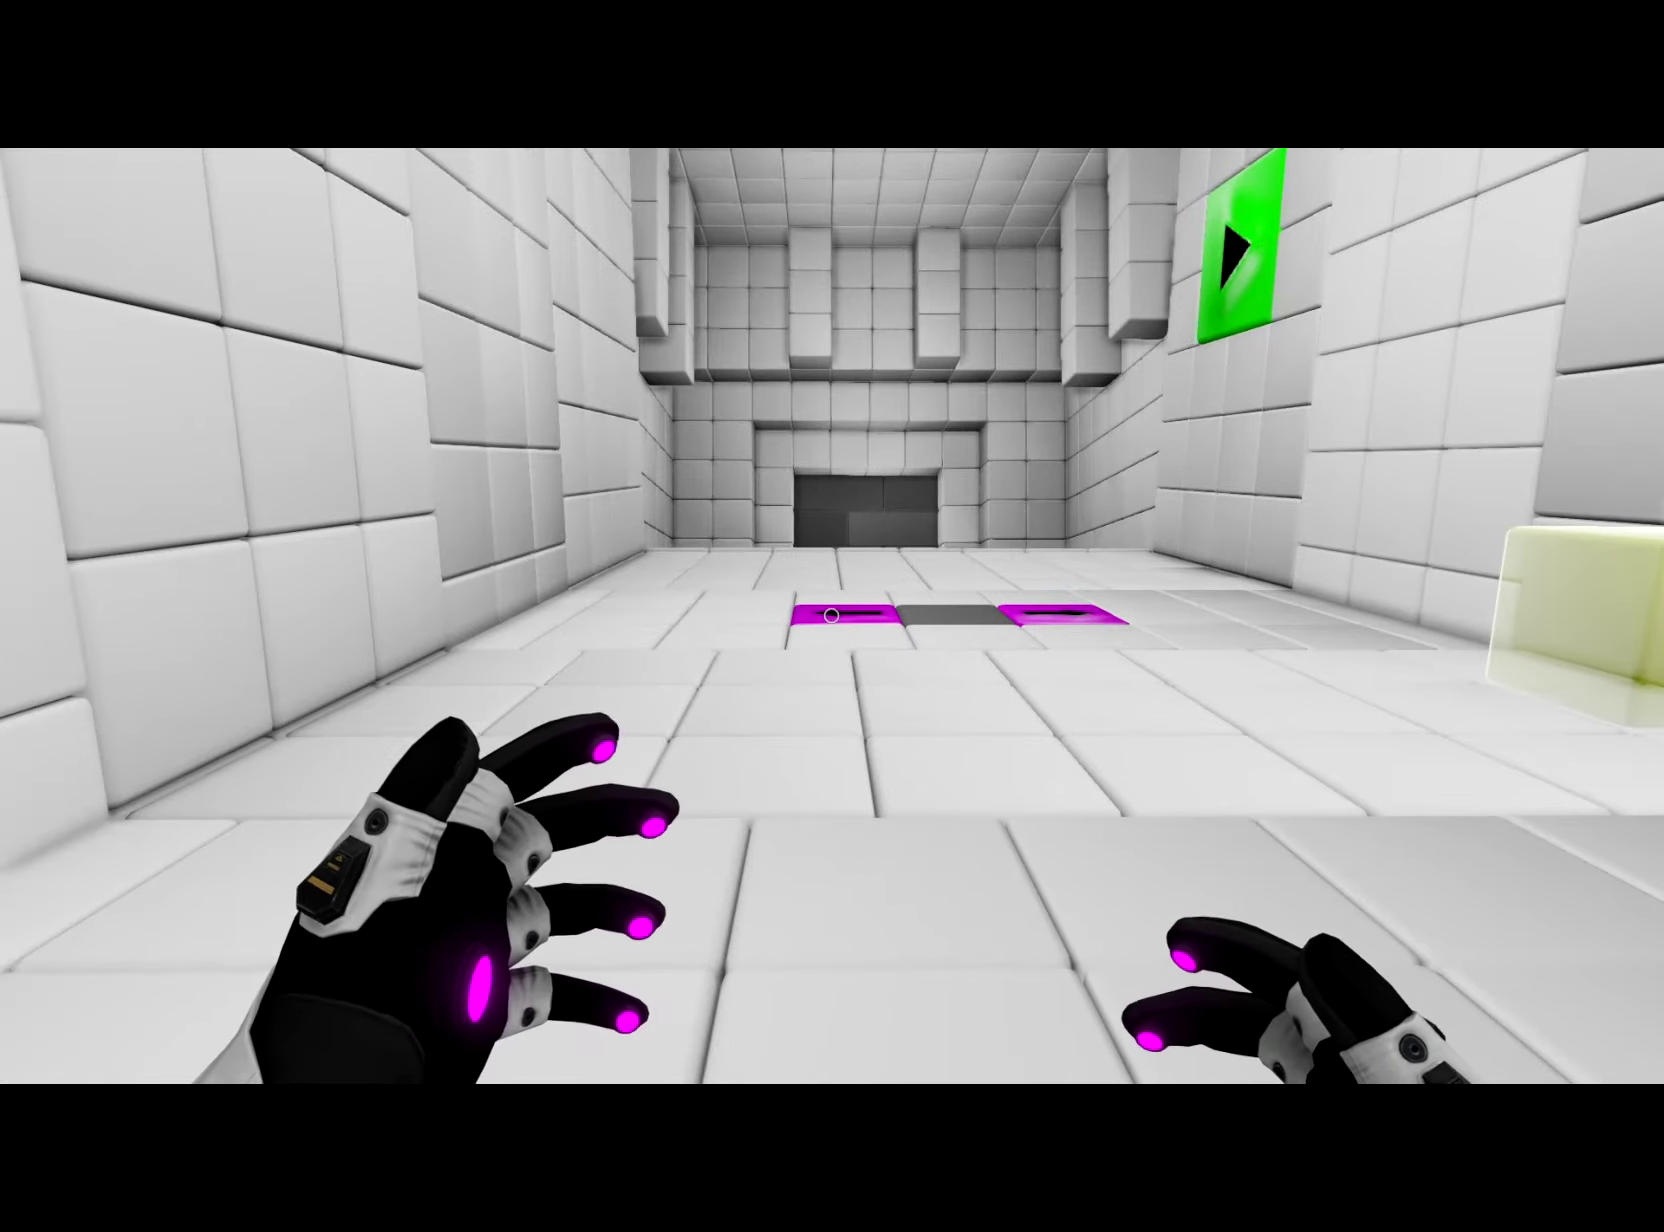
{"action": "left_click", "coordinate": [831, 613]}
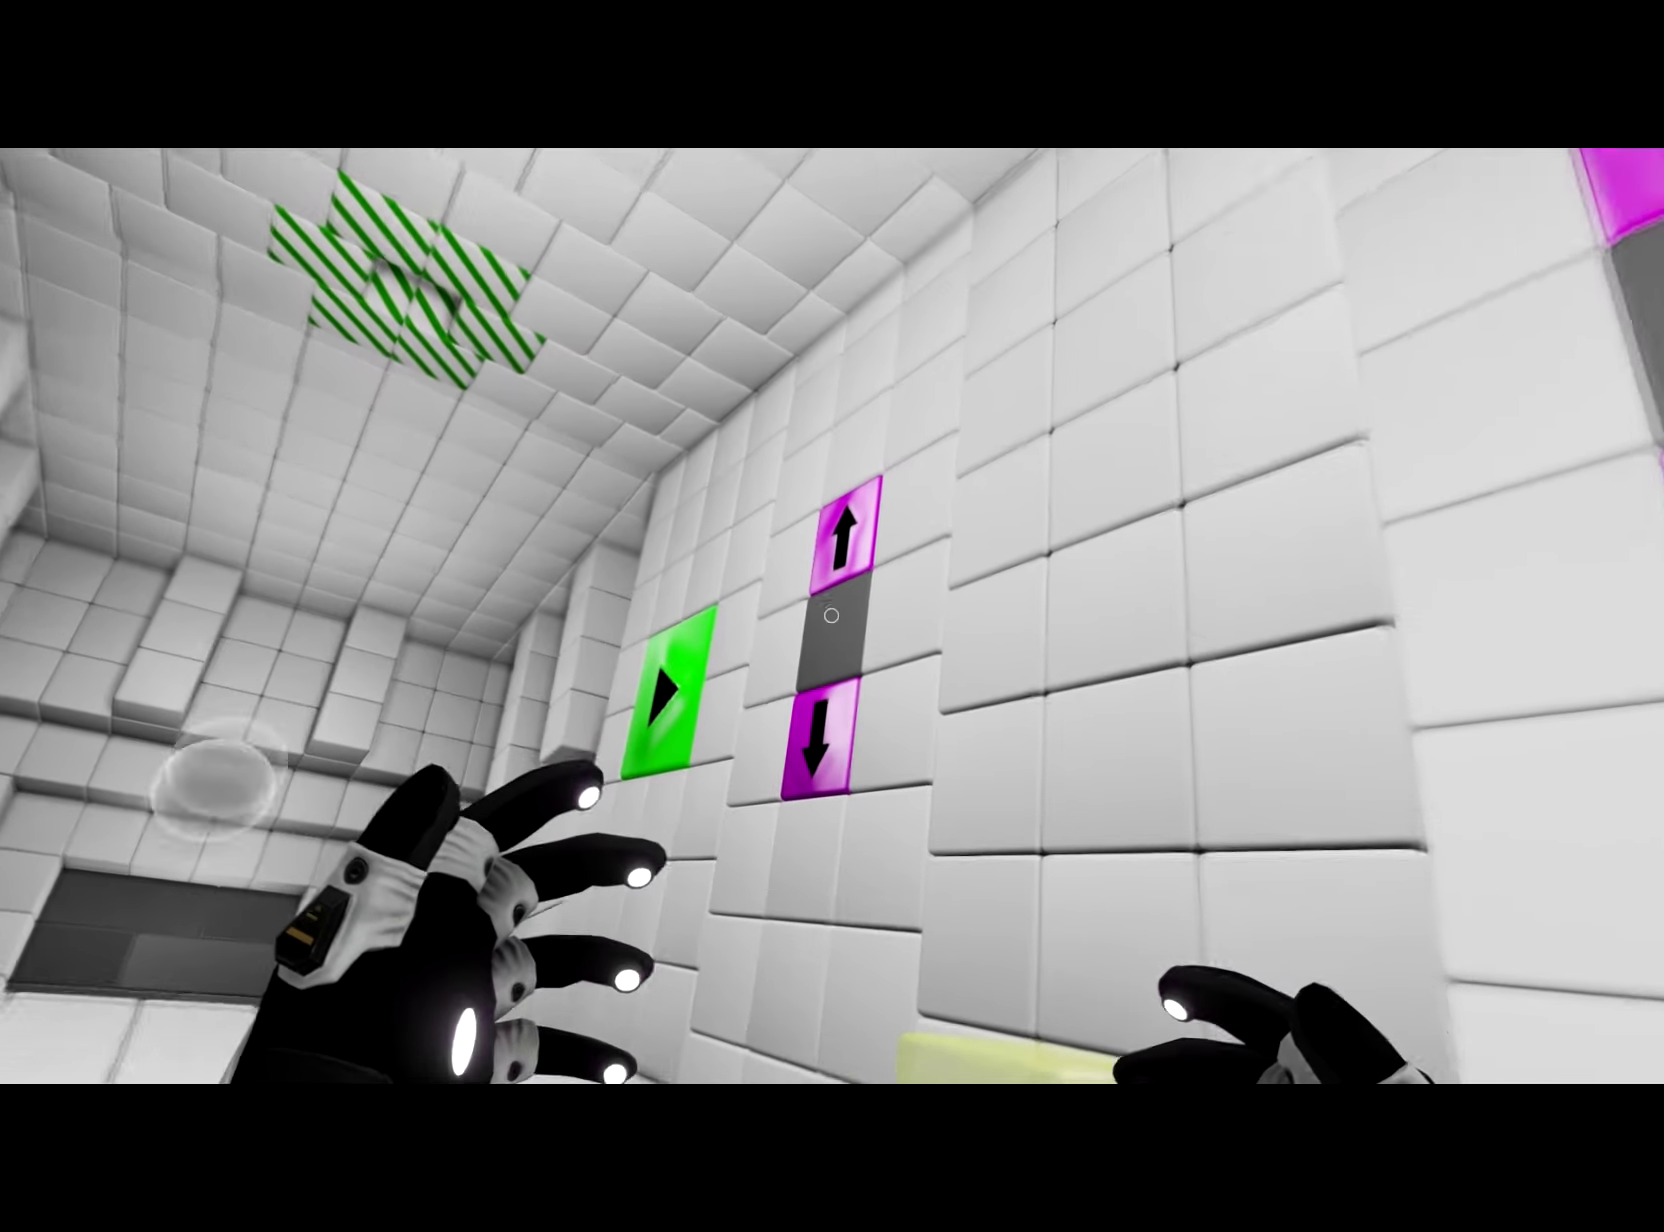
{"action": "left_click", "coordinate": [831, 613]}
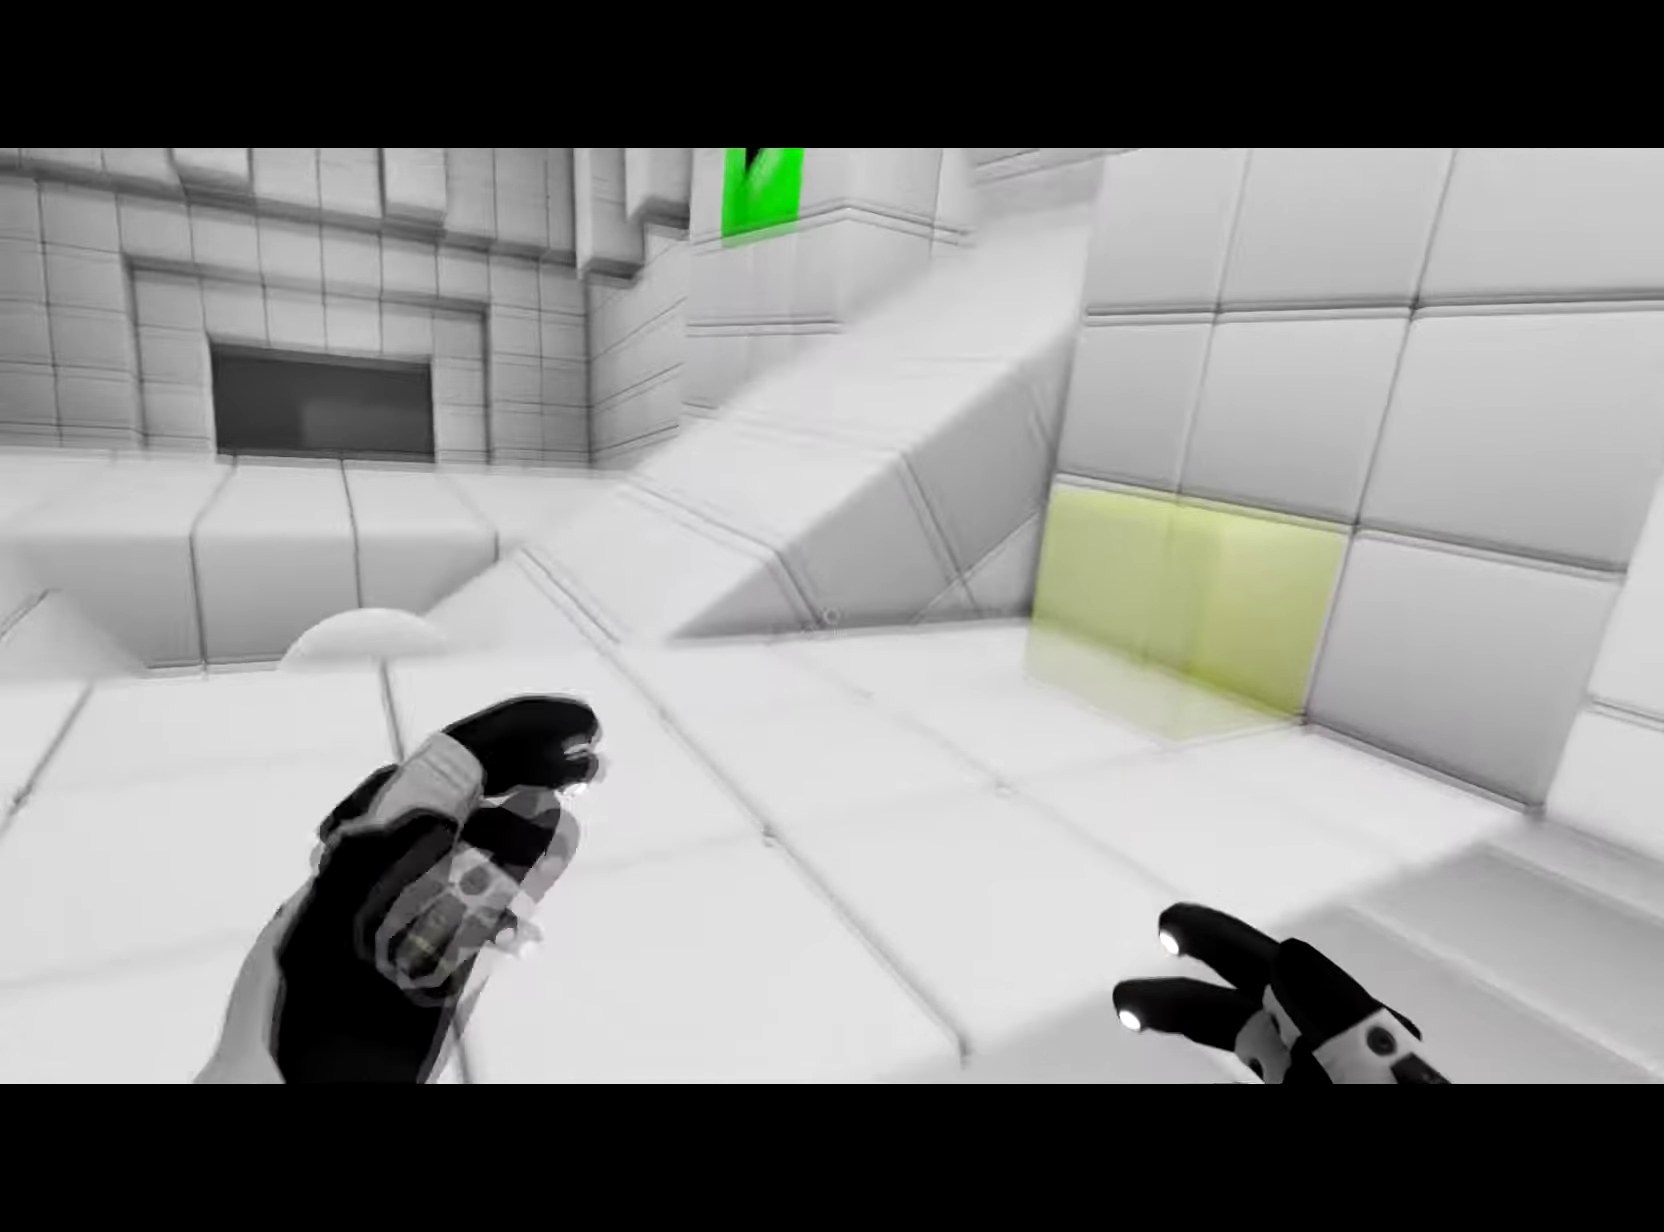